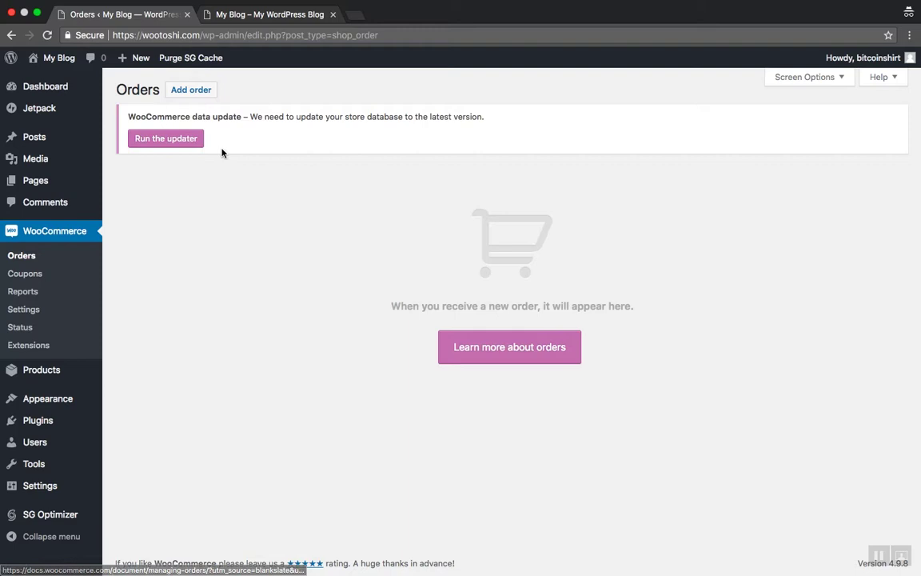
Step: Run the WooCommerce database updater from the data update notice and confirm it
left_click(153, 140)
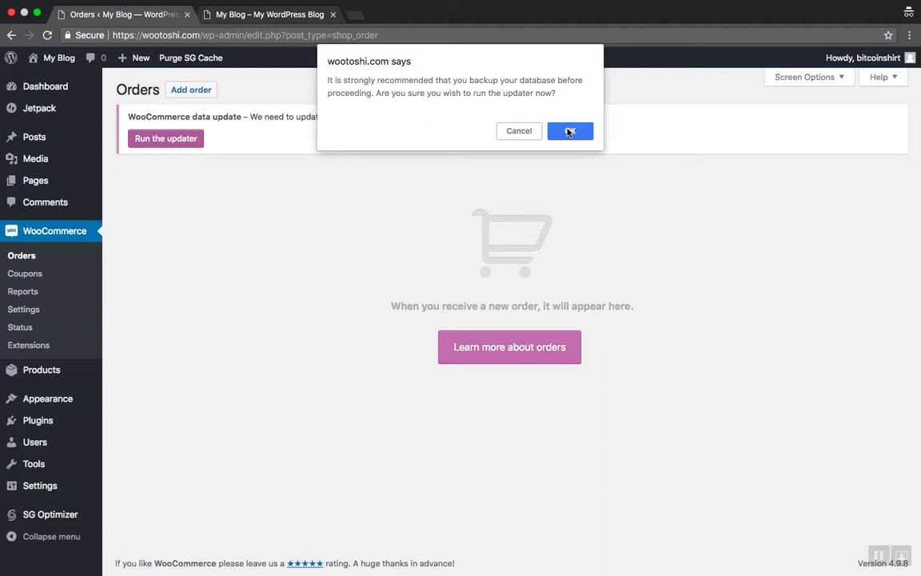
left_click(569, 131)
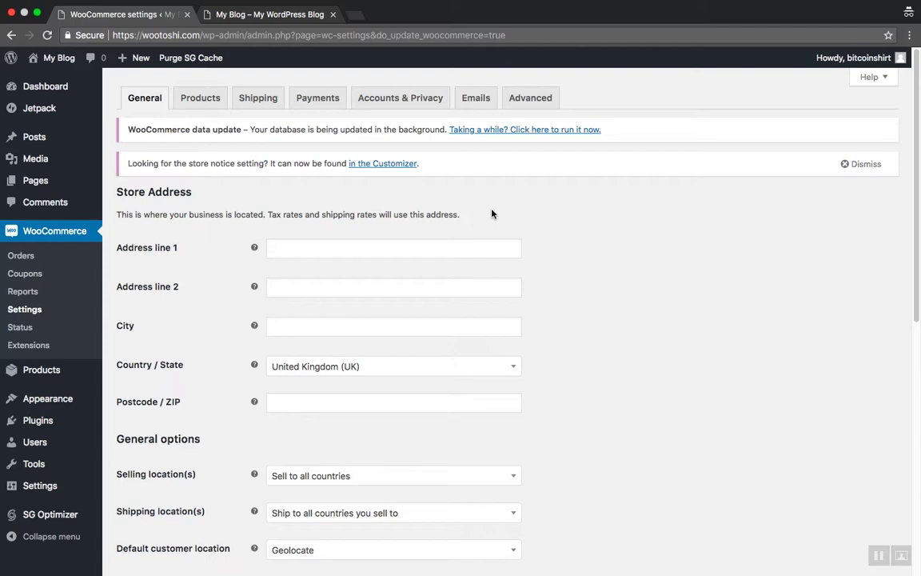
Step: Review the General settings: UK store country, selling to all countries, Pound sterling currency
scroll(491, 213, "down", 6)
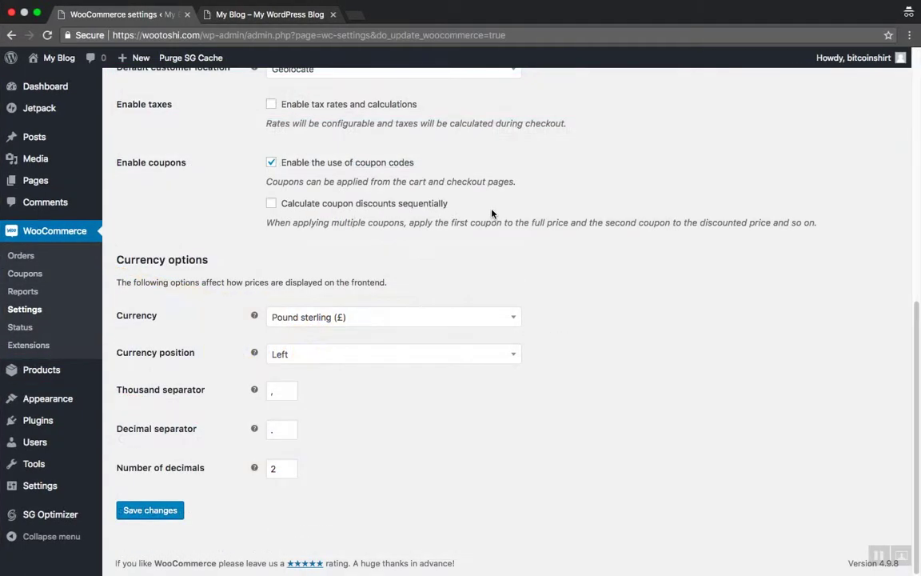
scroll(492, 214, "up", 10)
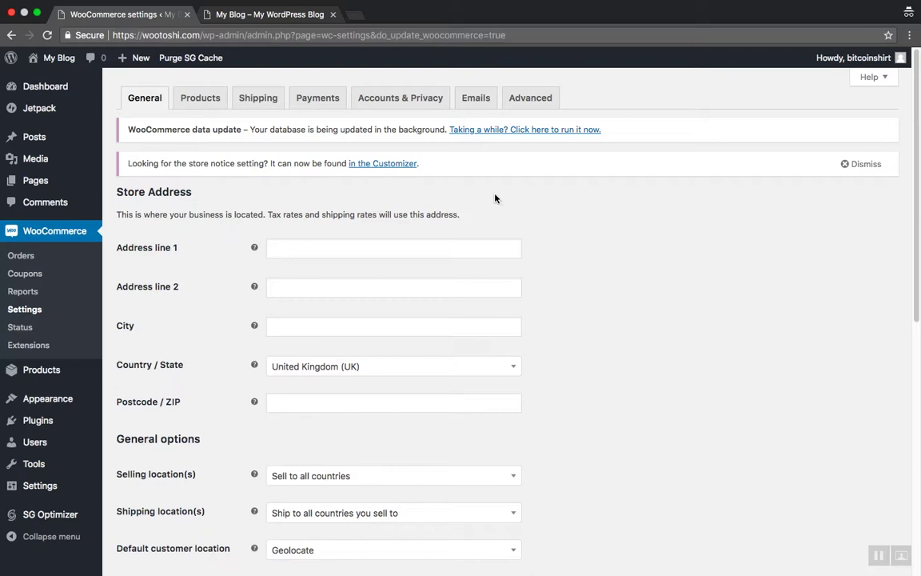
Step: Enter the store's street address, city and postcode in the Store Address fields
mouse_move(254, 248)
left_click(296, 257)
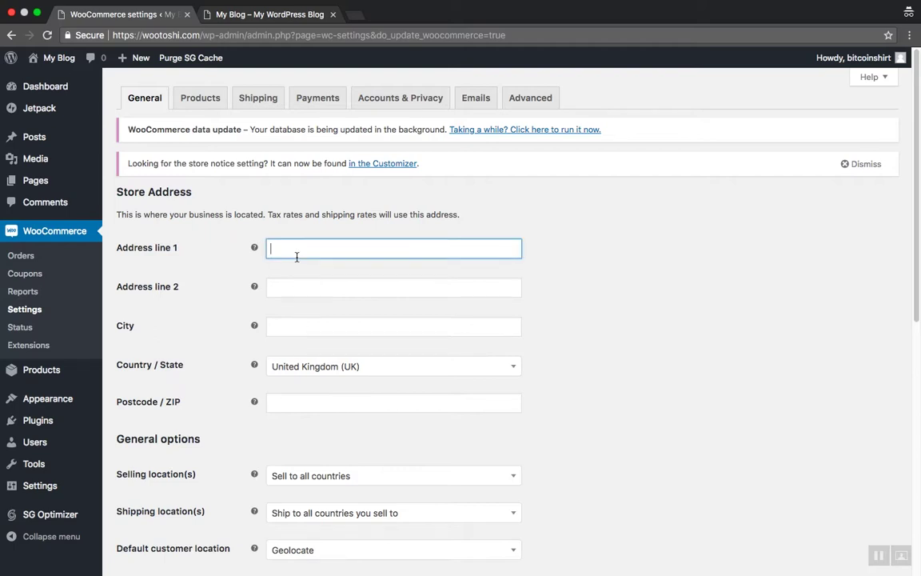
type("Satoshi Street 21000")
key("BackSpace")
key("BackSpace")
key("BackSpace")
left_click(358, 292)
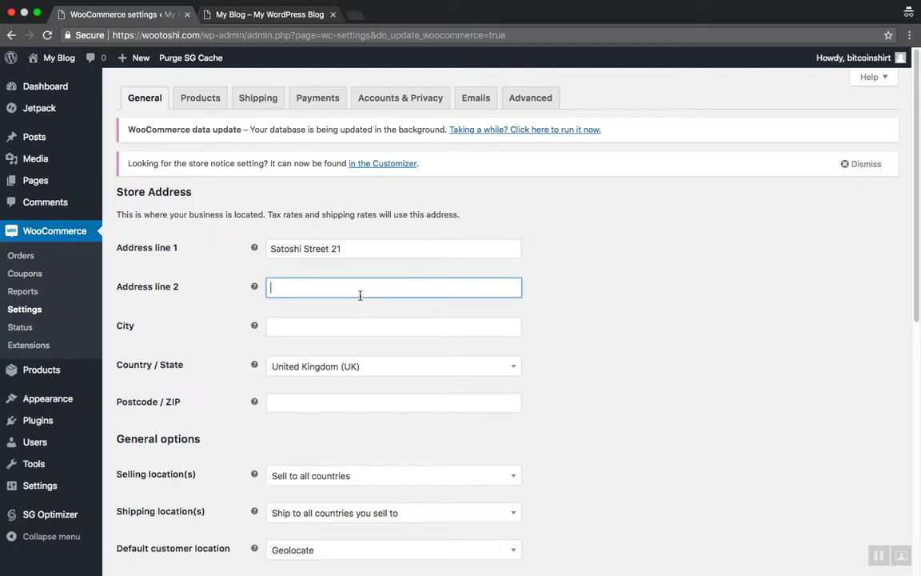
left_click(337, 326)
type("Bitcoin City")
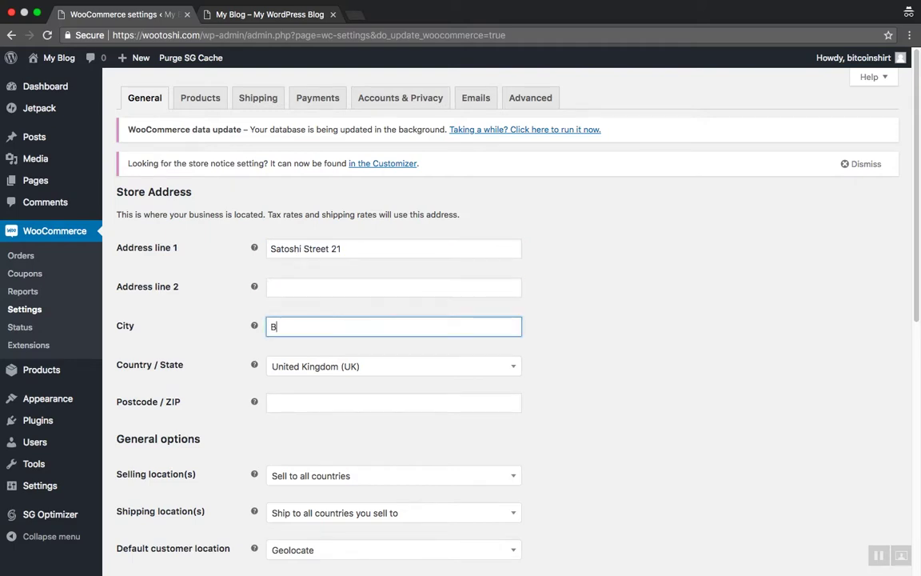
key("Tab")
key("Tab")
type("21000000")
Step: Check the shipping and selling location options, keeping sales to all countries
scroll(585, 285, "down", 1)
scroll(586, 286, "down", 3)
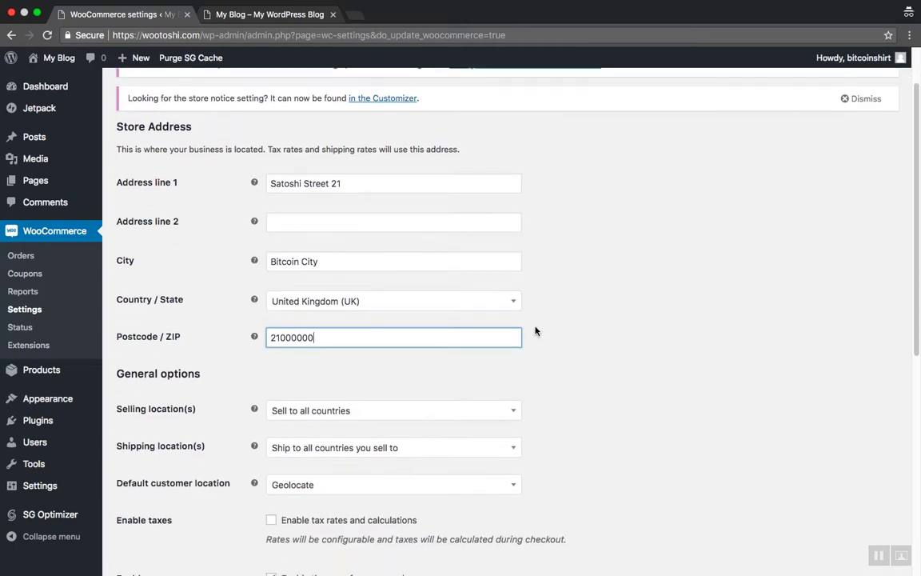
left_click(361, 422)
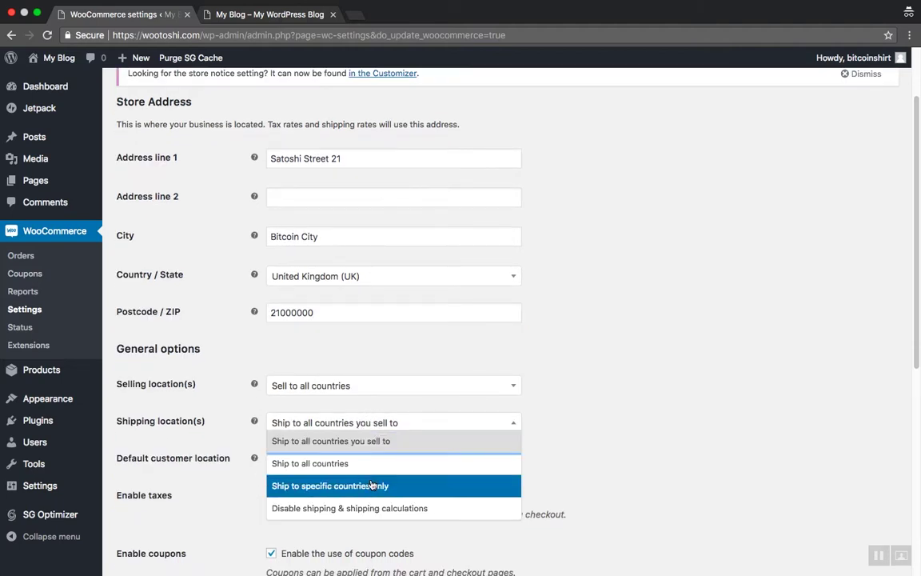
left_click(354, 386)
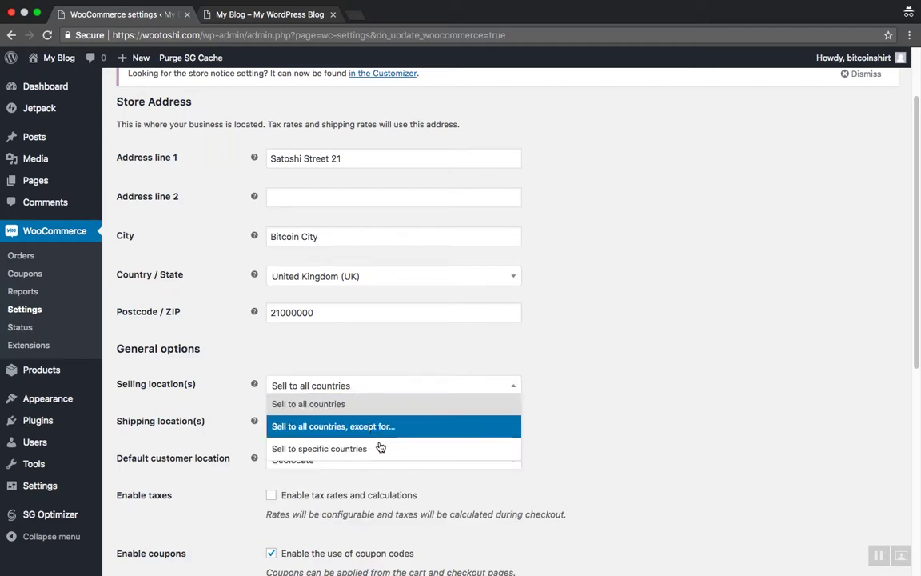
left_click(652, 288)
scroll(612, 296, "down", 2)
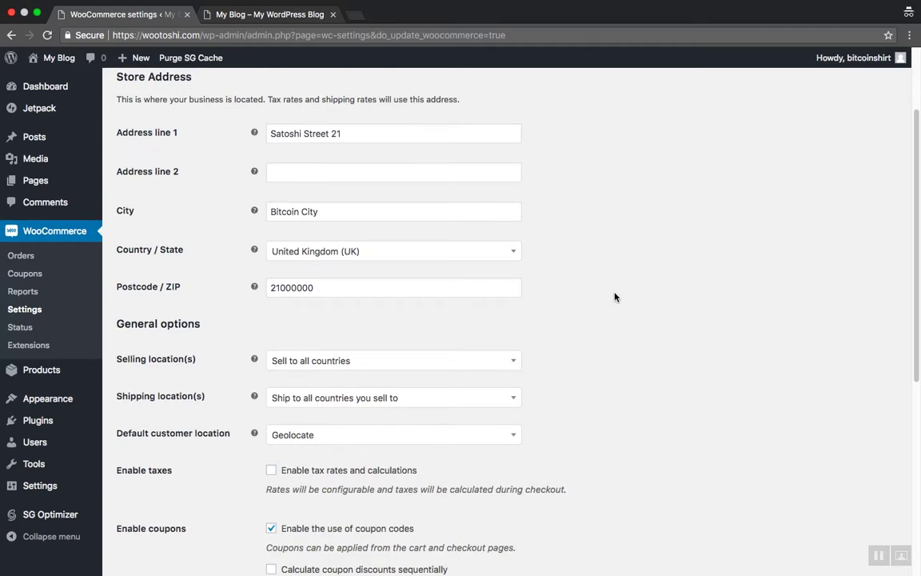
scroll(620, 309, "down", 4)
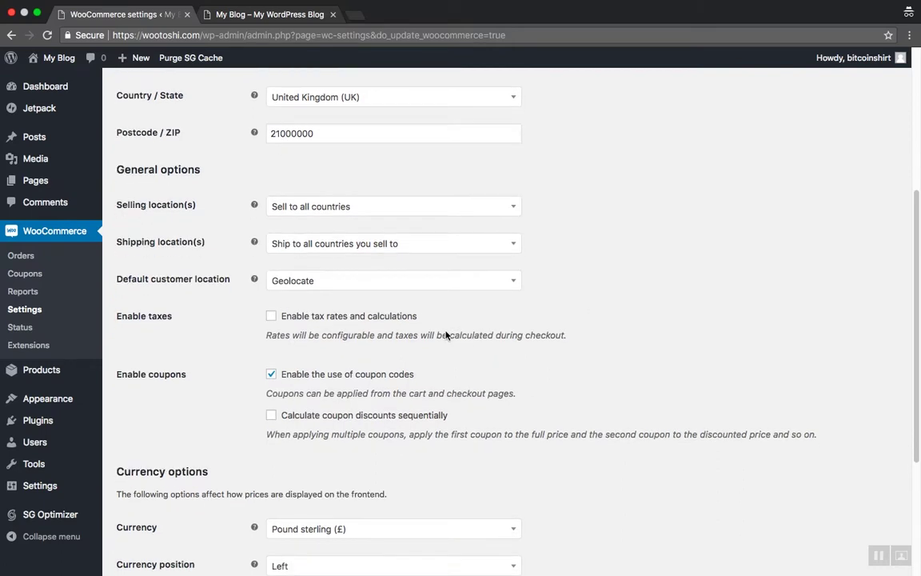
scroll(445, 337, "down", 1)
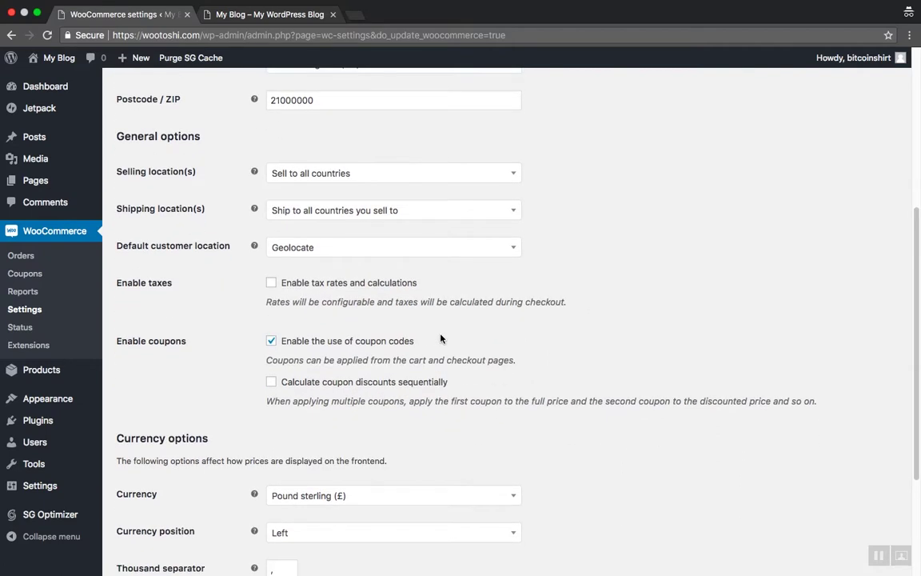
Step: Switch the store currency to United States (US) dollar and save the settings
left_click(415, 494)
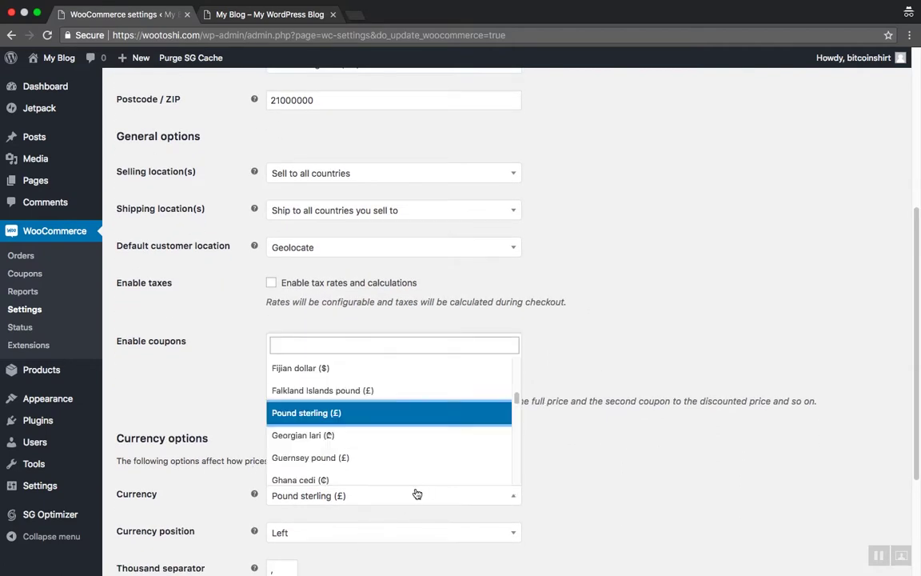
type("usd")
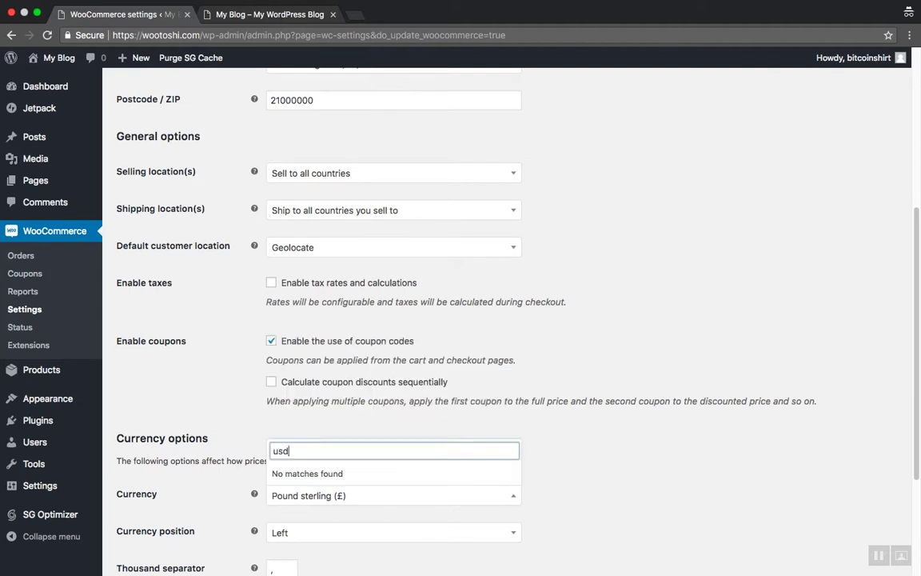
key("BackSpace")
key("BackSpace")
type("nite")
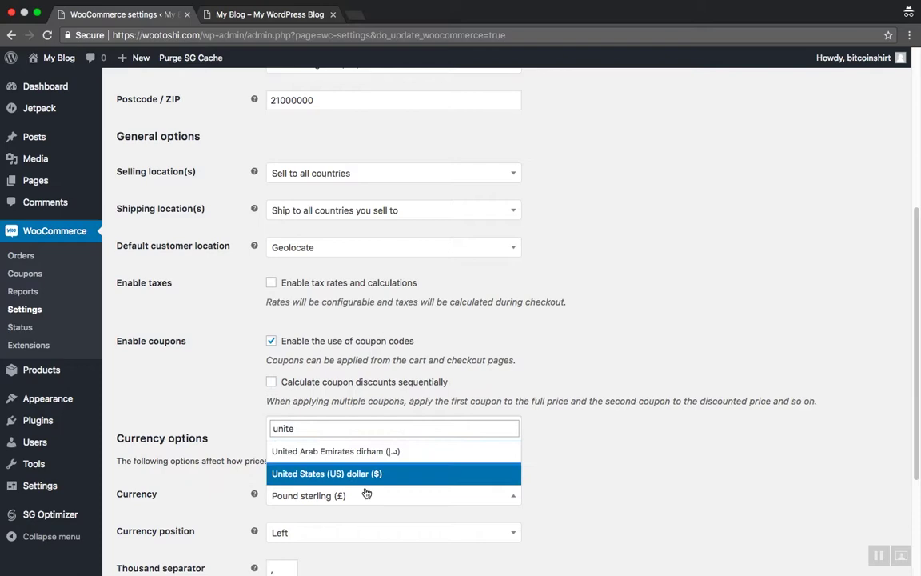
left_click(364, 478)
scroll(456, 482, "down", 1)
scroll(456, 483, "down", 2)
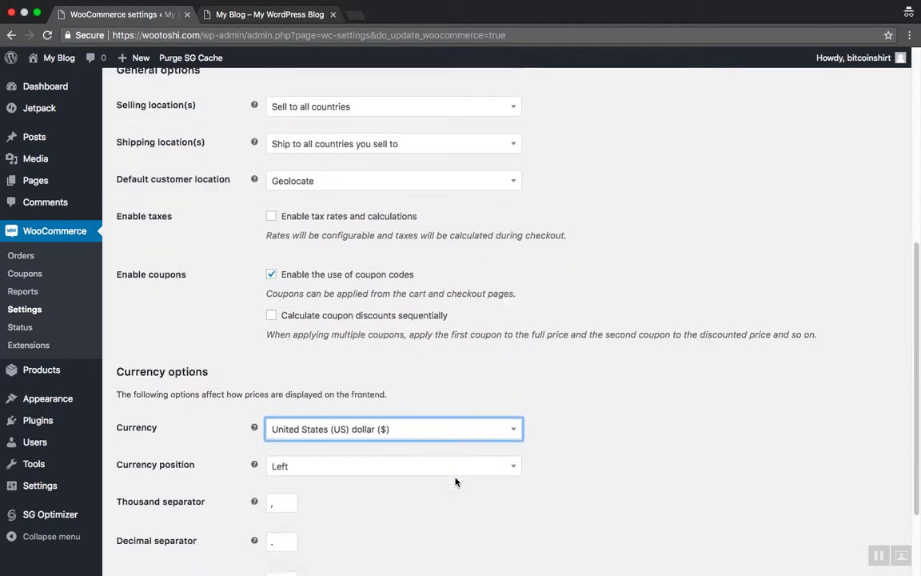
scroll(447, 479, "down", 2)
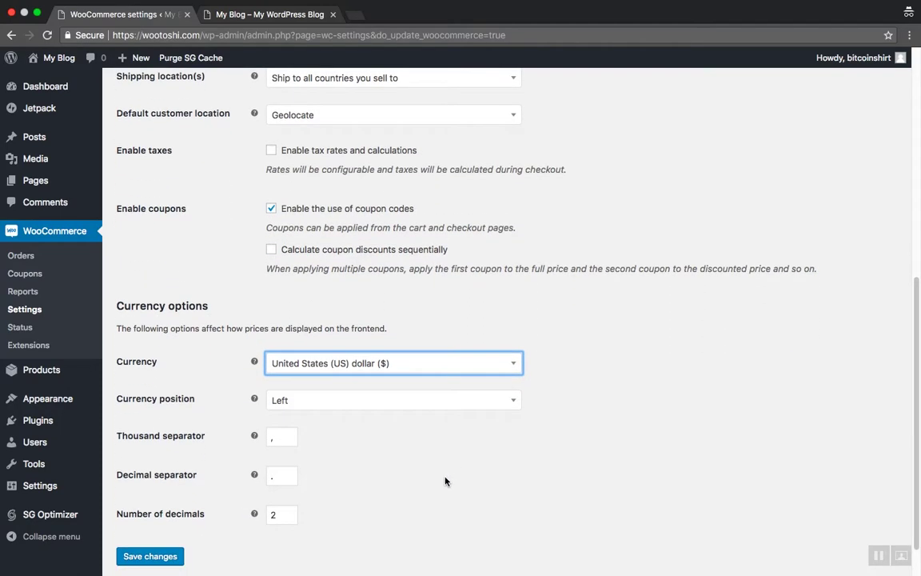
left_click(165, 510)
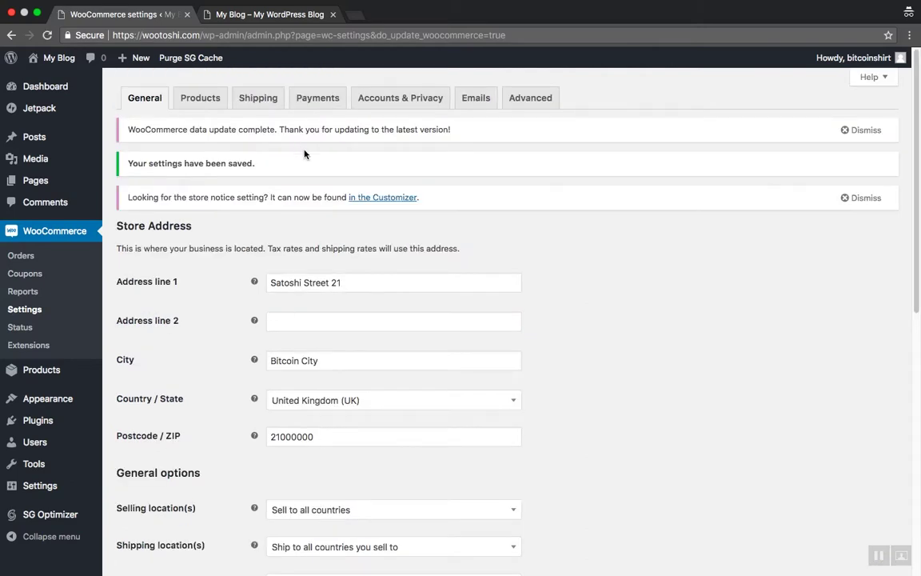
Step: Check the Dashboard's WooCommerce status and show the WooCommerce sidebar flyout submenu
scroll(298, 227, "down", 1)
scroll(298, 228, "down", 3)
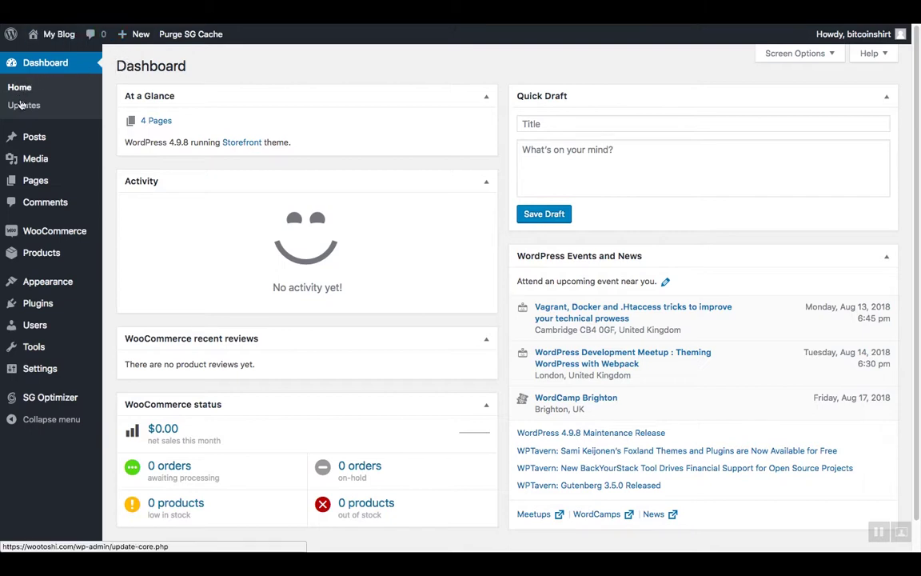
mouse_move(62, 36)
mouse_move(99, 142)
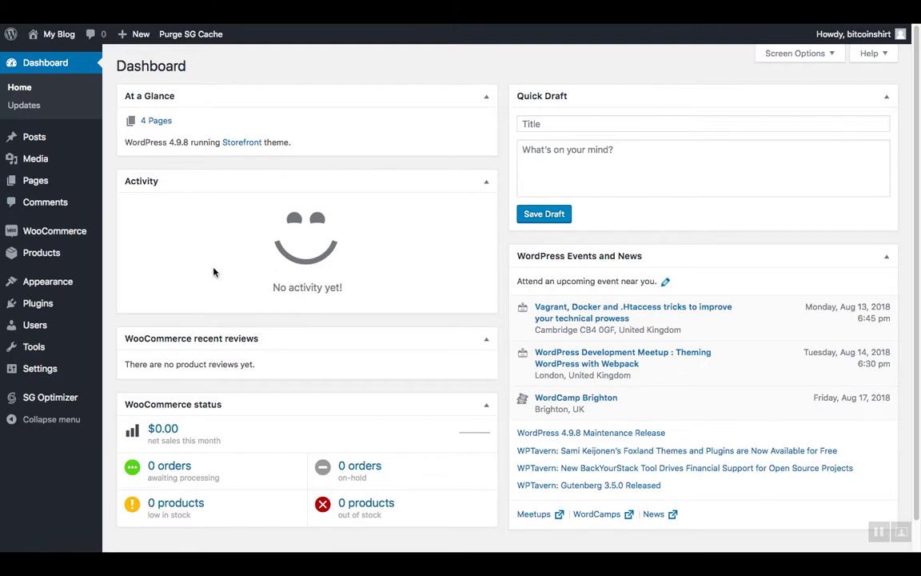
mouse_move(86, 229)
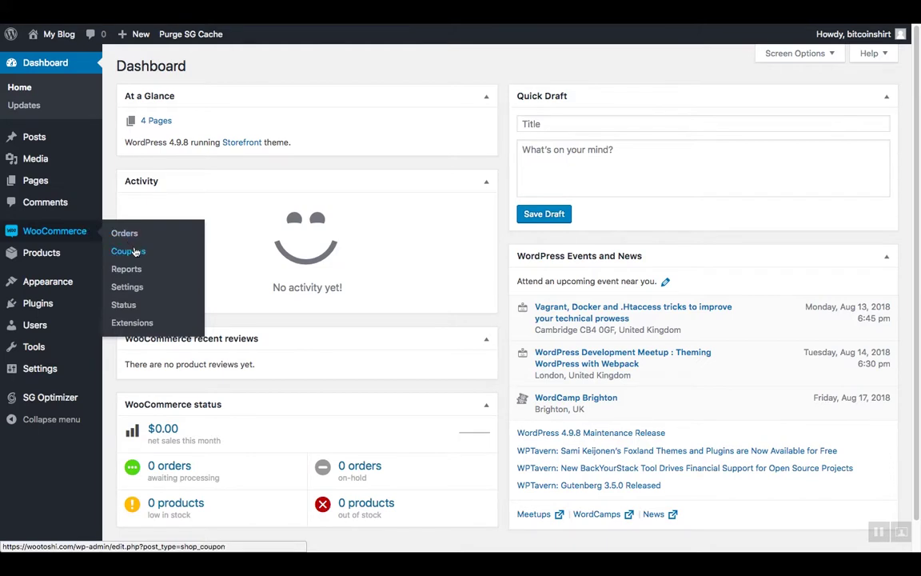
Step: Open WooCommerce > Status and scroll down to the WooCommerce pages section
left_click(124, 307)
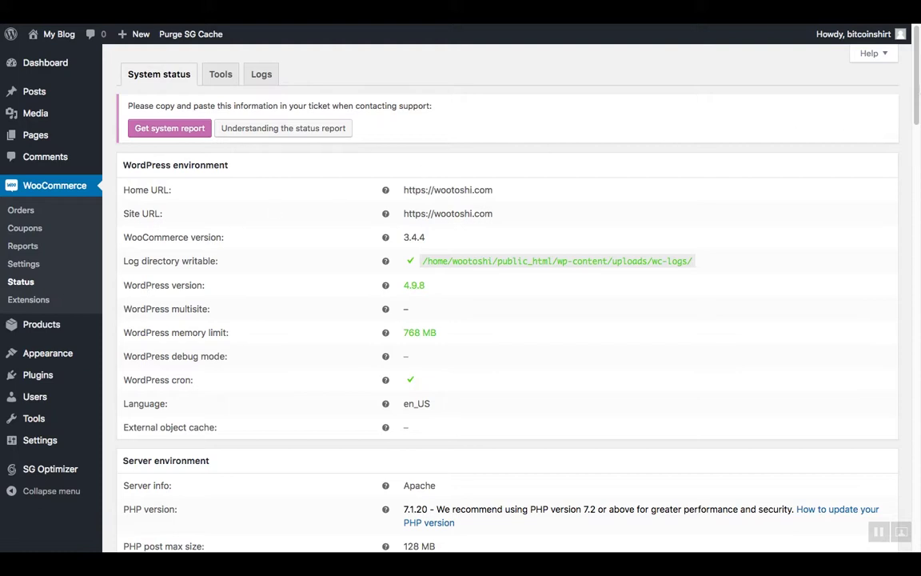
scroll(919, 83, "down", 2)
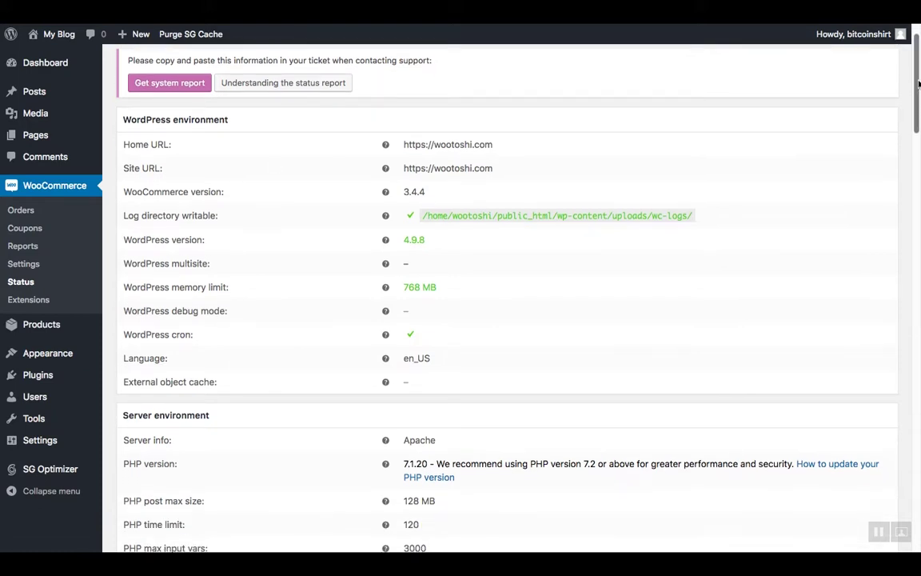
scroll(918, 83, "down", 10)
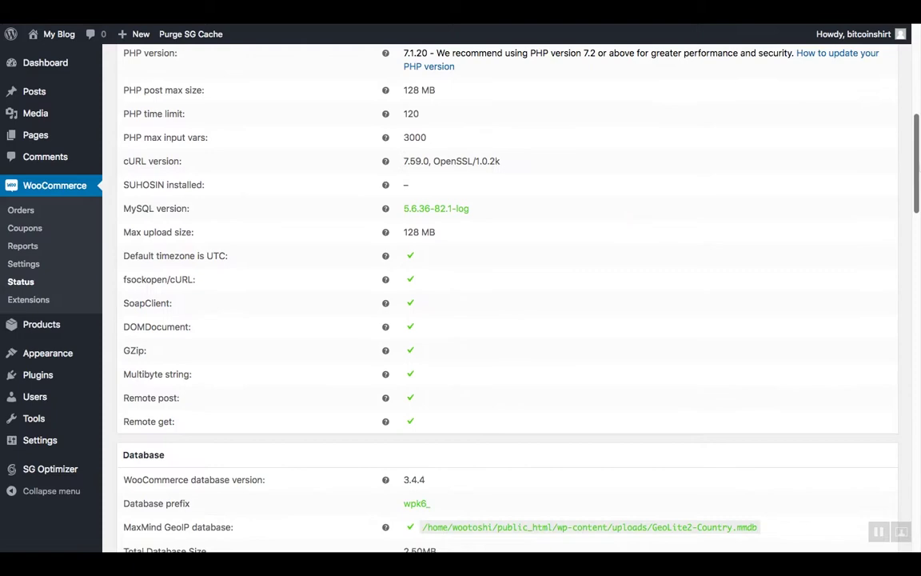
scroll(919, 84, "down", 20)
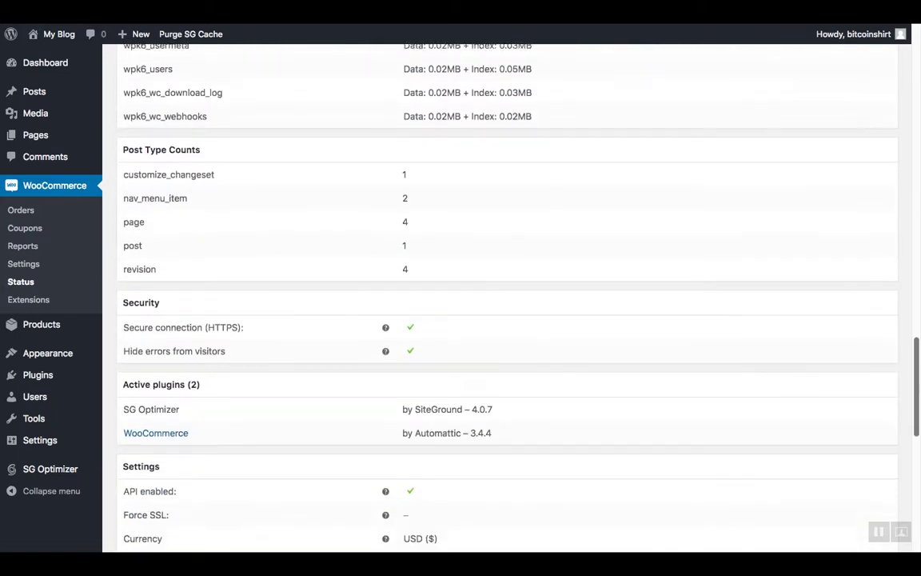
scroll(523, 398, "down", 11)
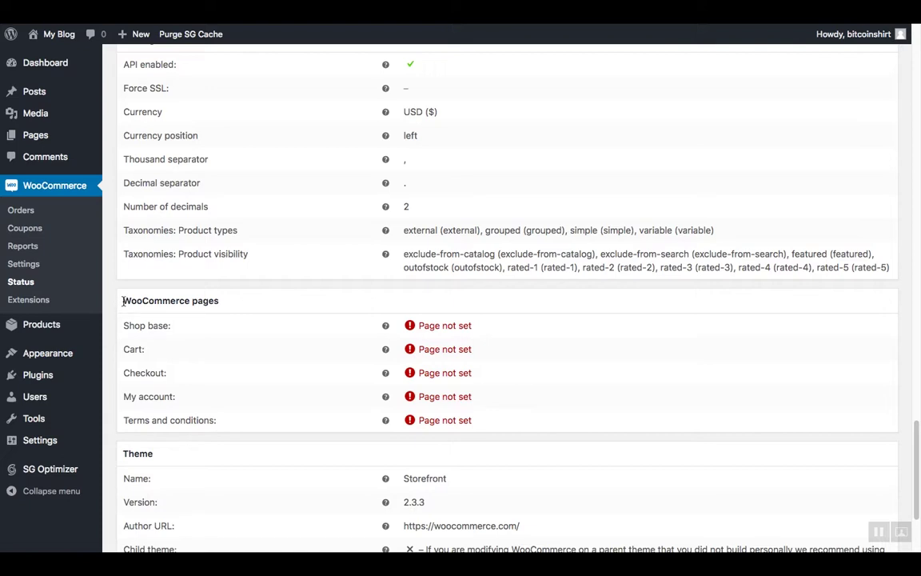
Step: Highlight the Shop base, Cart, Checkout, My account and Terms entries reading 'Page not set'
left_click_drag(123, 302, 238, 305)
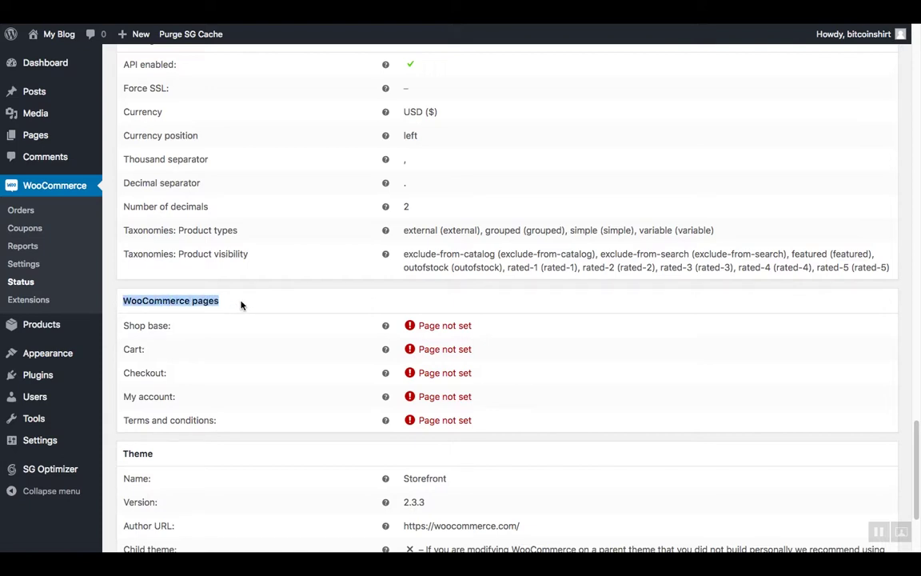
left_click(240, 305)
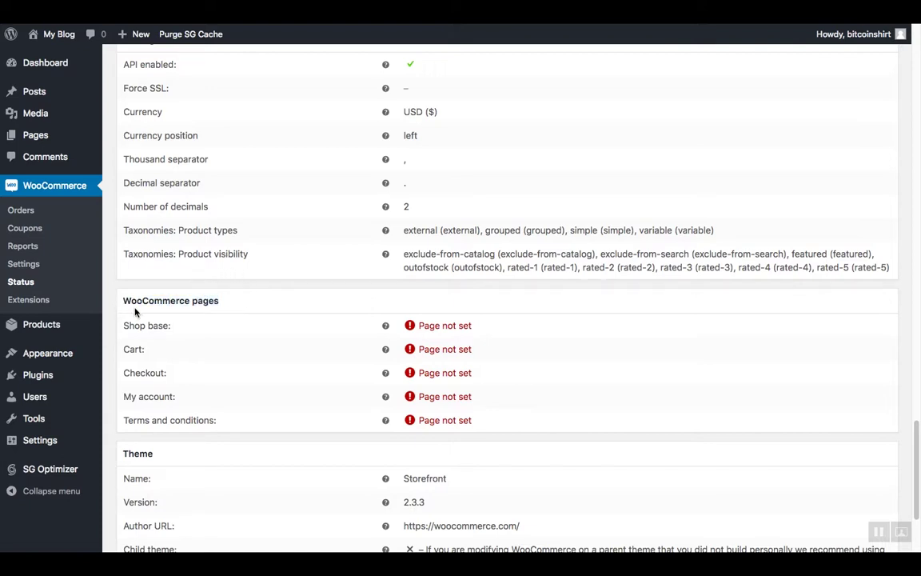
left_click_drag(123, 323, 474, 425)
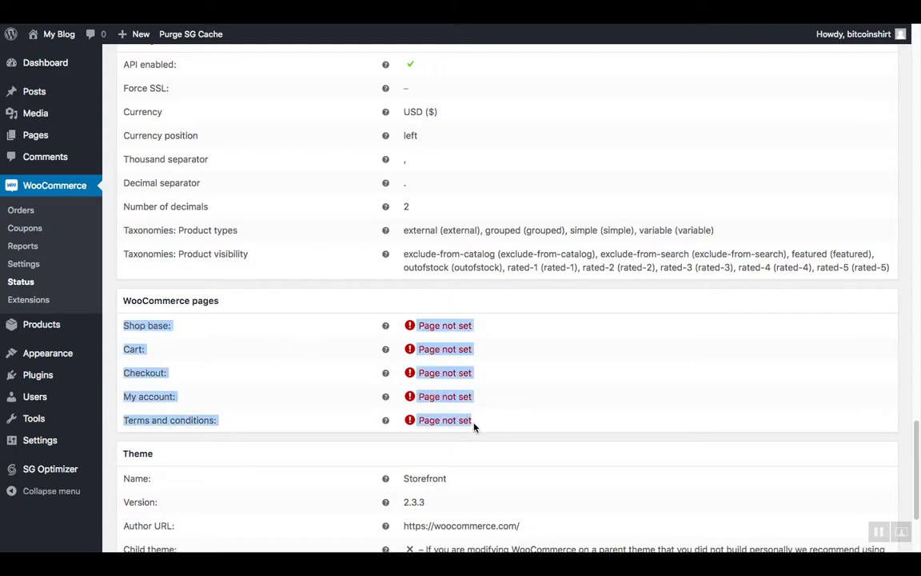
left_click(409, 423)
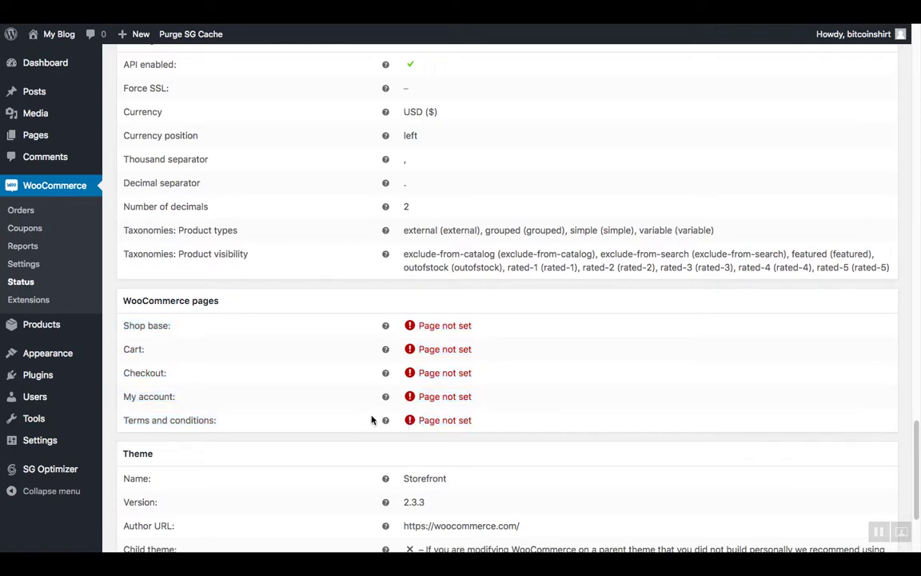
mouse_move(386, 420)
scroll(825, 423, "up", 5)
scroll(726, 104, "up", 20)
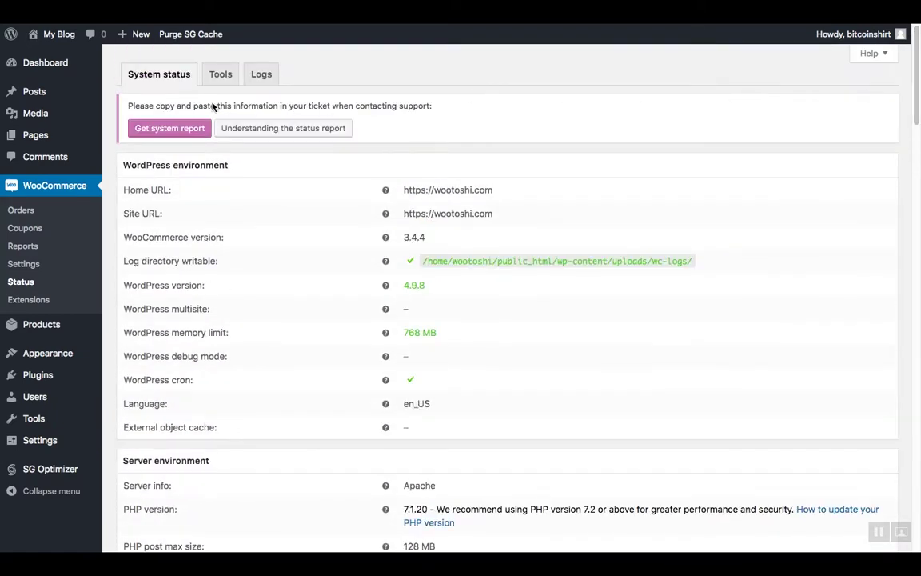
Step: Run 'Create default WooCommerce pages' from the Status Tools tab and check the success notice
left_click(215, 75)
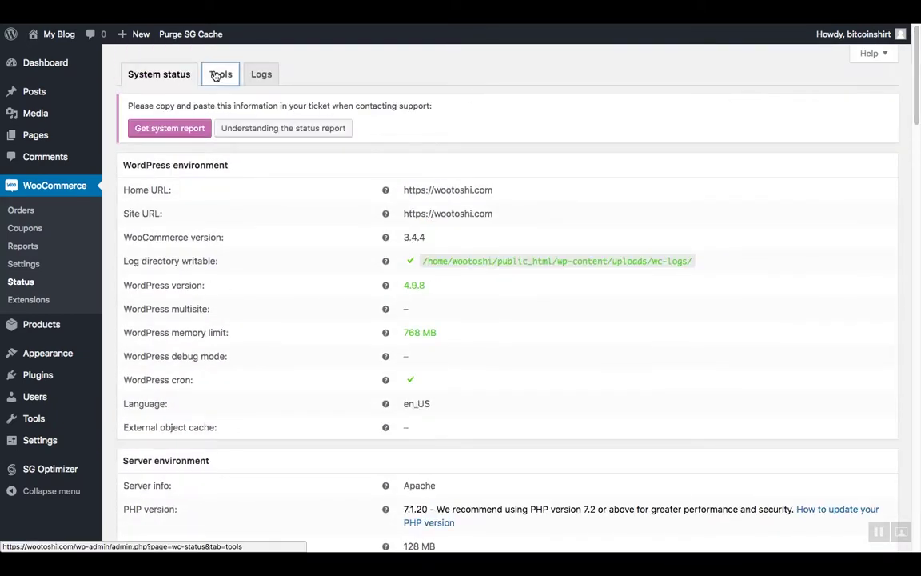
scroll(215, 75, "down", 5)
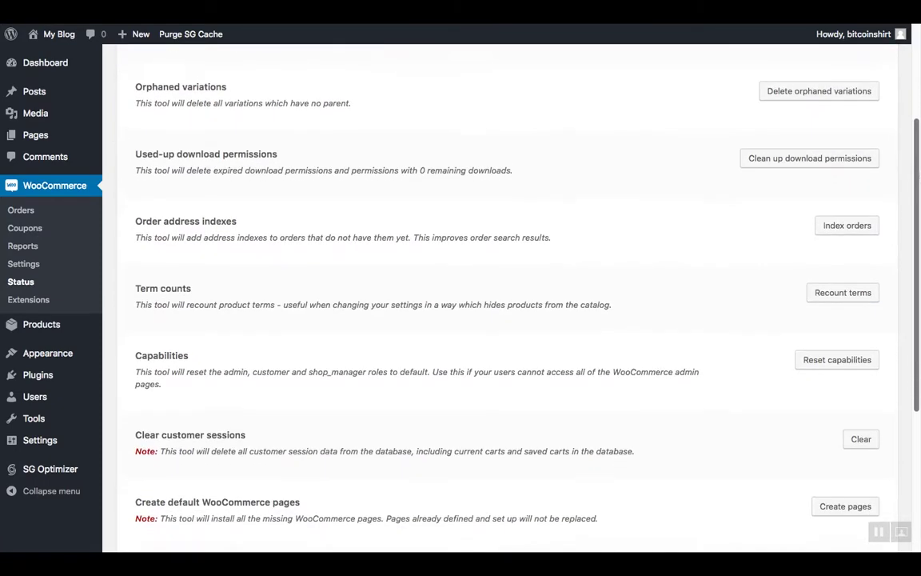
scroll(508, 295, "down", 5)
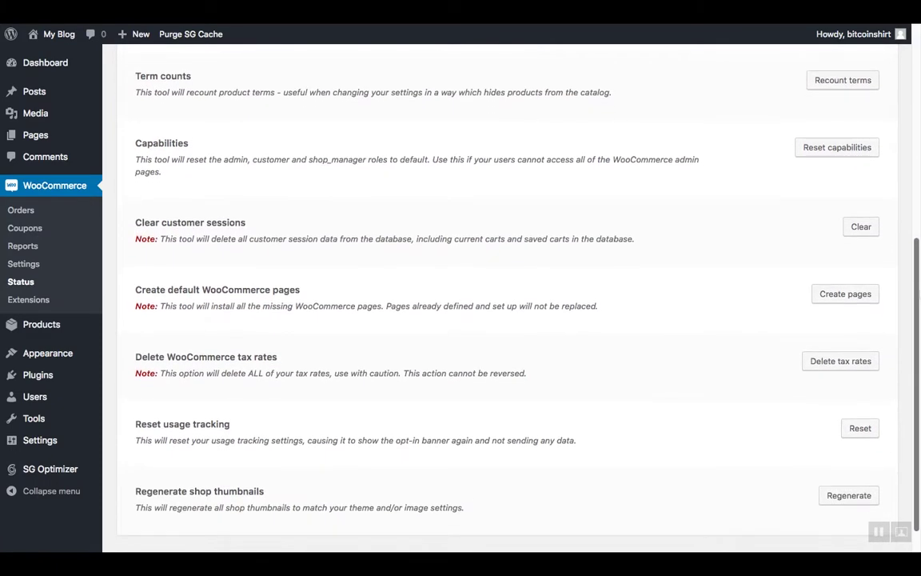
left_click(846, 291)
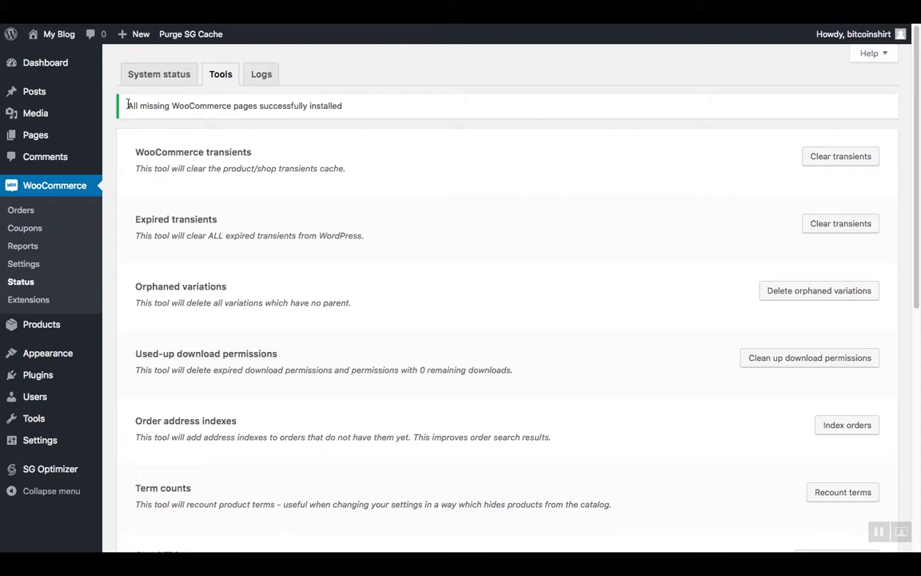
left_click_drag(128, 105, 354, 107)
left_click(353, 107)
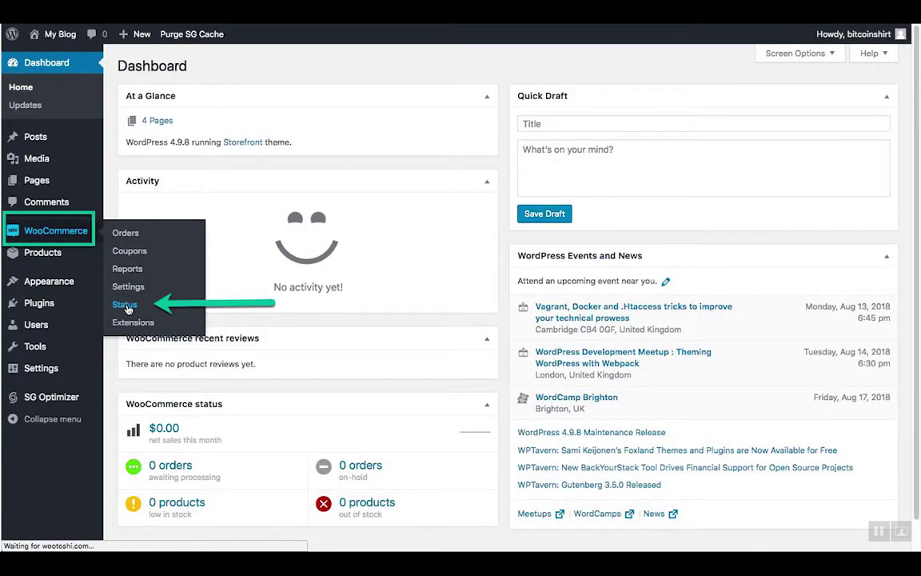
Step: Reopen System status to see Shop, Cart, Checkout and My account assigned as pages #45–#48
left_click(125, 304)
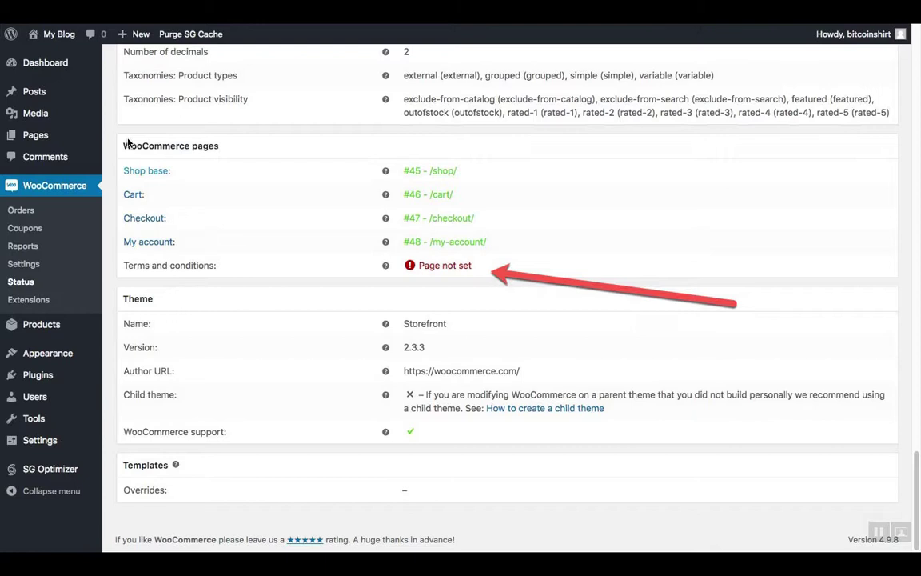
mouse_move(35, 135)
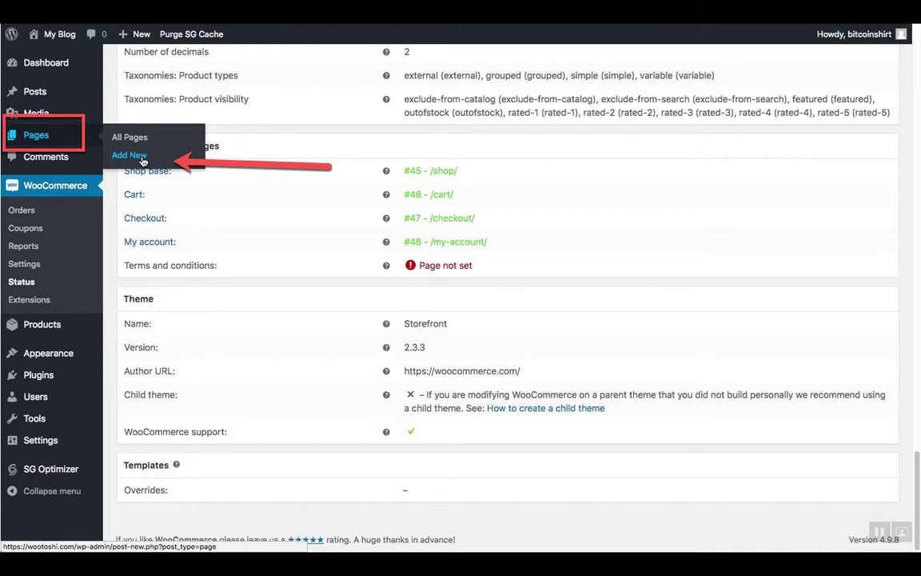
Step: Start a new page via Pages > Add New for the Terms and conditions
left_click(129, 155)
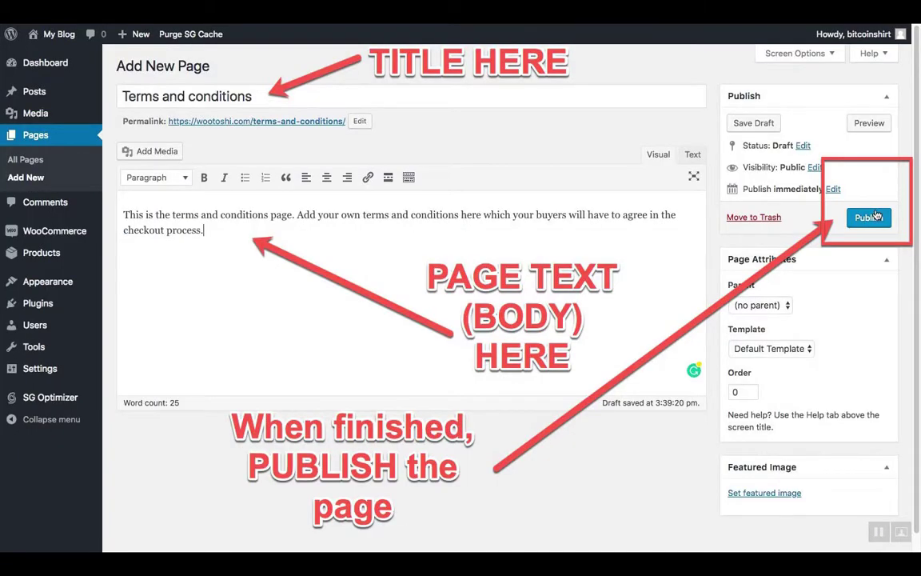